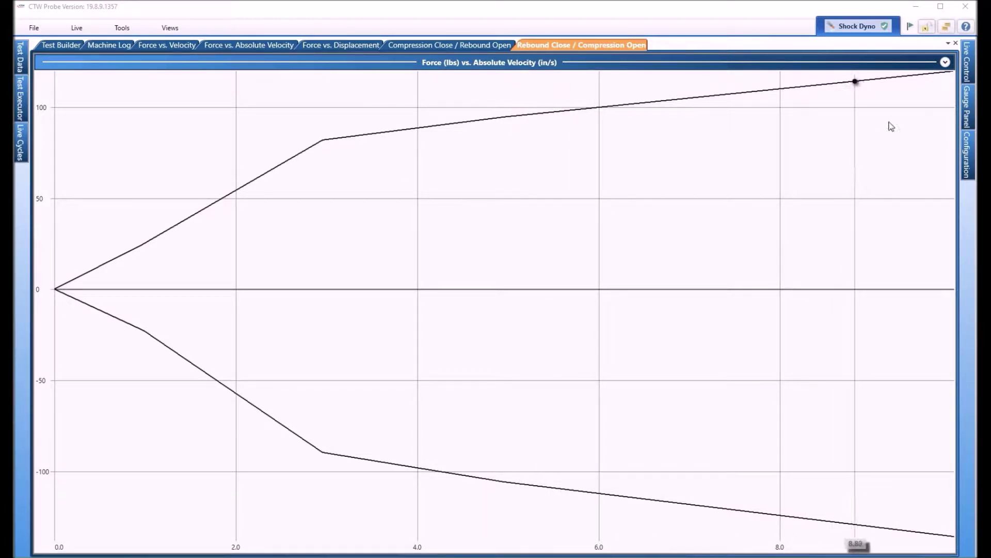
Use the top-right toolbar button while the Rebound Close / Compression Open chart is shown
{"action": "left_click", "coordinate": [928, 30]}
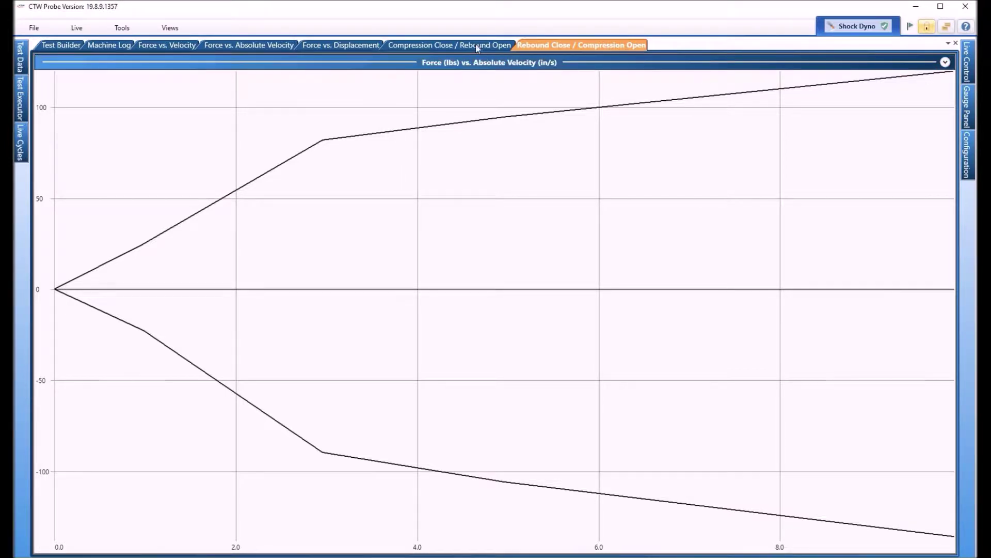
Review the Compression Close, Force vs. Displacement, Force vs. Velocity and Machine Log tabs, ending on Force vs. Absolute Velocity
{"action": "left_click", "coordinate": [423, 45]}
{"action": "left_click", "coordinate": [361, 47]}
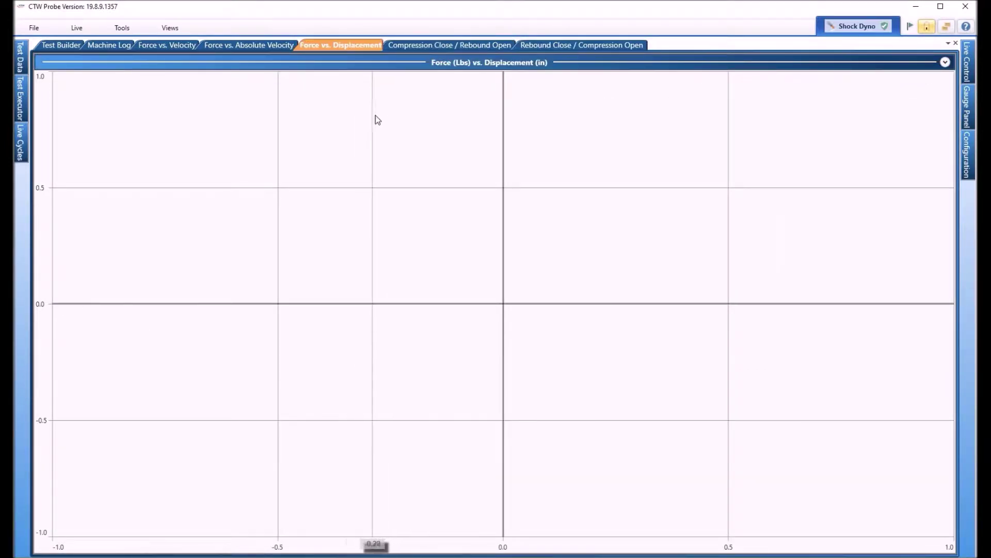
{"action": "left_click", "coordinate": [436, 44]}
{"action": "left_click", "coordinate": [537, 46]}
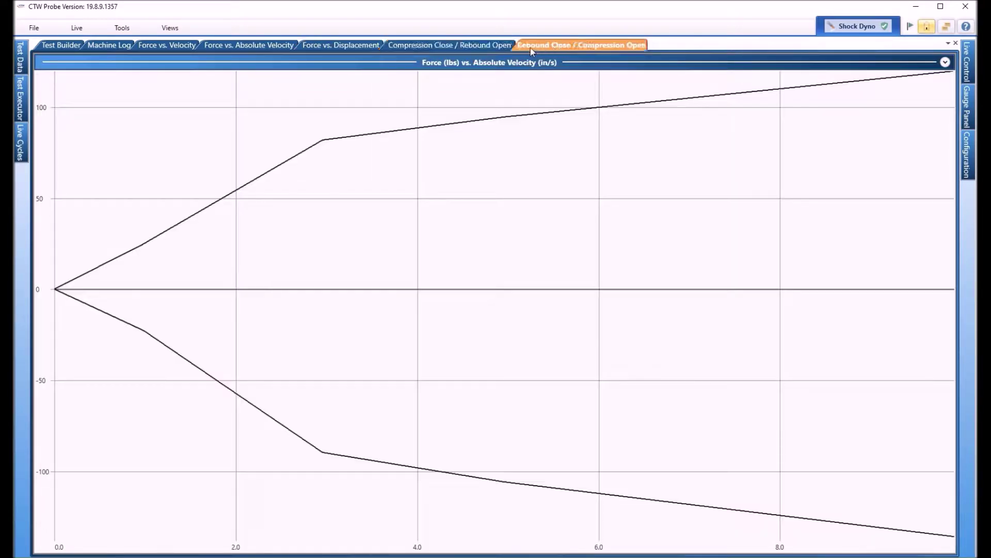
{"action": "left_click", "coordinate": [155, 48]}
{"action": "left_click", "coordinate": [117, 45]}
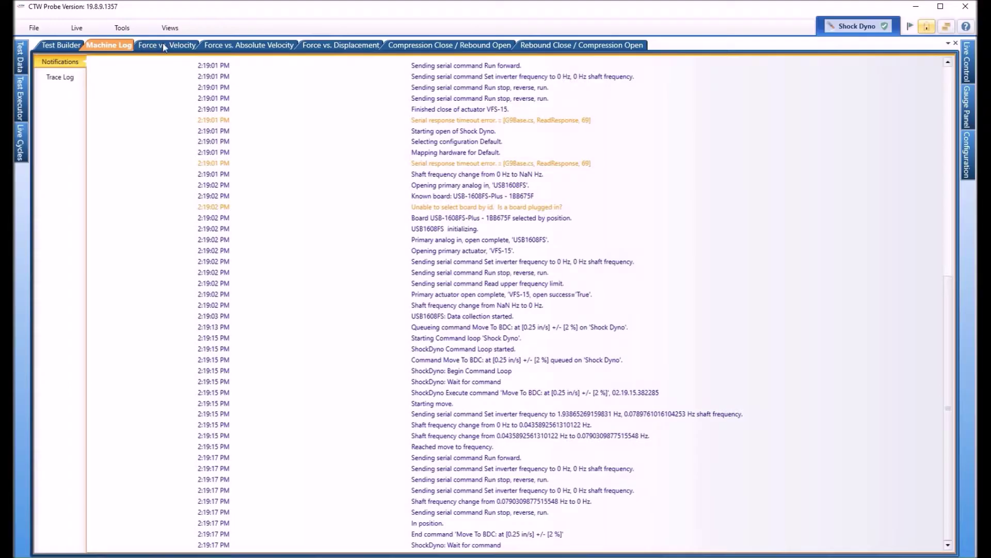
{"action": "left_click", "coordinate": [165, 45]}
{"action": "left_click", "coordinate": [227, 47]}
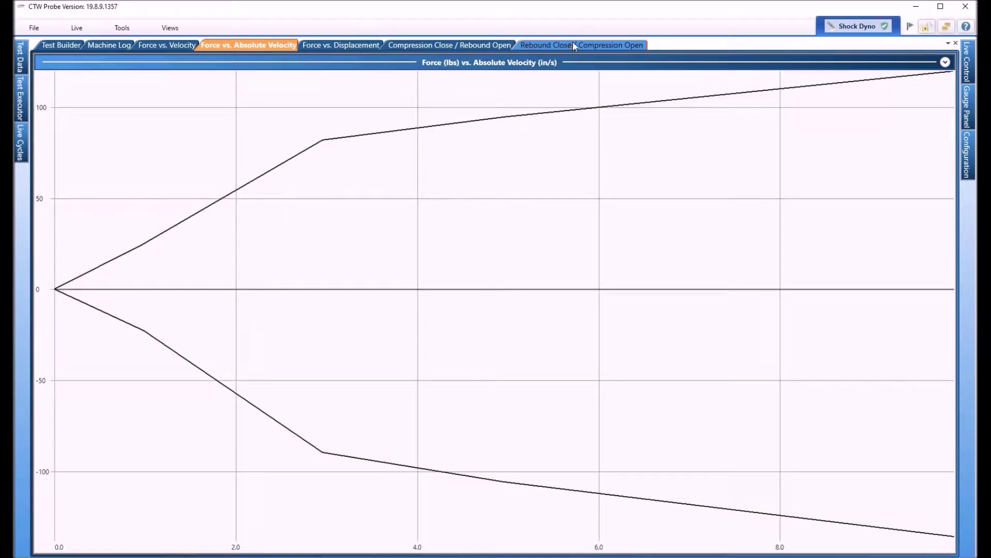
Close the Rebound Close / Compression Open tab and hide the Compression Close / Rebound Open and Force vs. Velocity views
{"action": "right_click", "coordinate": [591, 46]}
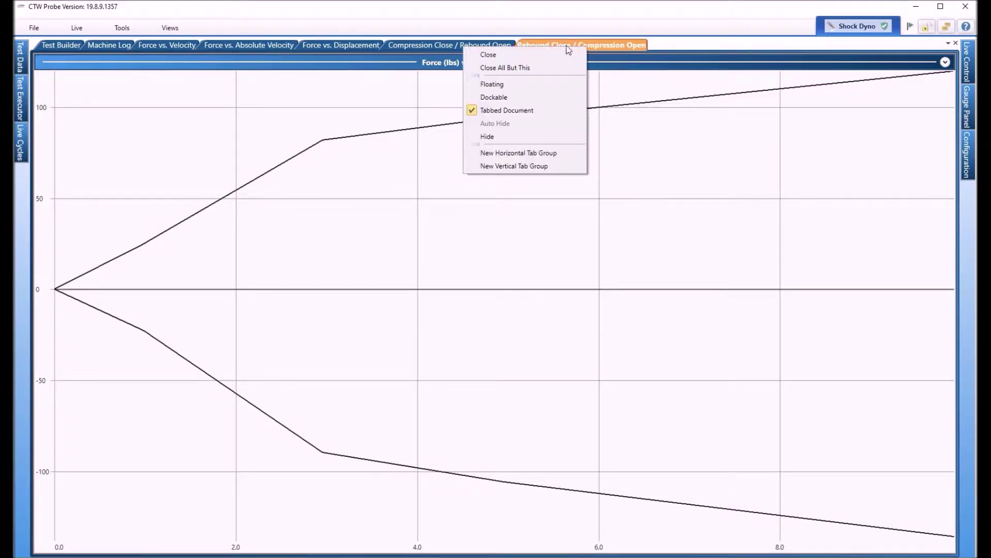
{"action": "left_click", "coordinate": [494, 54]}
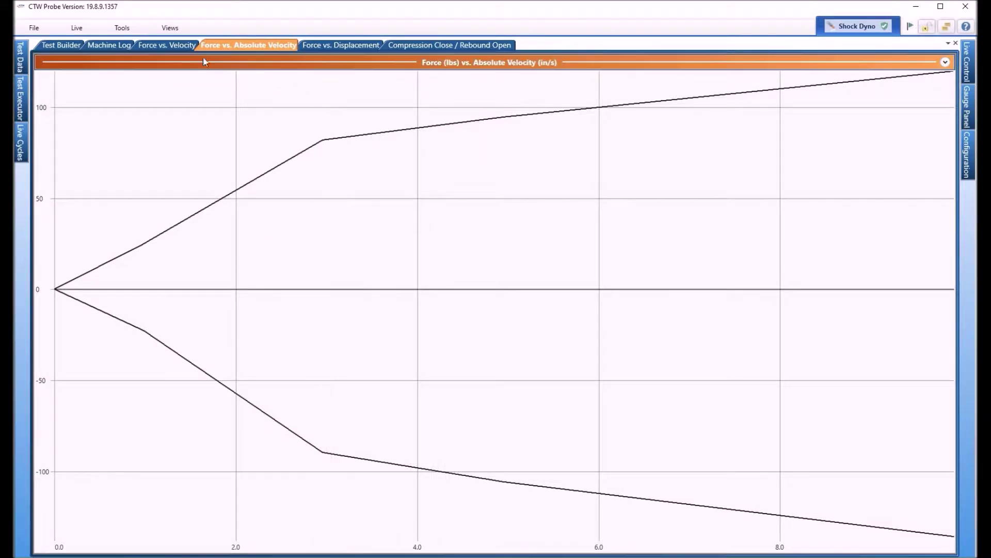
{"action": "left_click", "coordinate": [171, 28]}
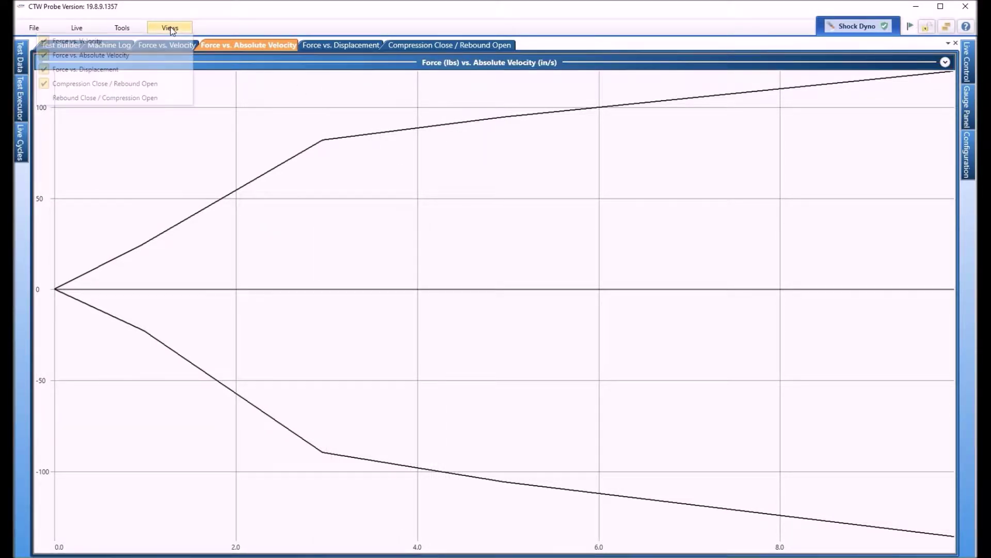
{"action": "left_click", "coordinate": [45, 84]}
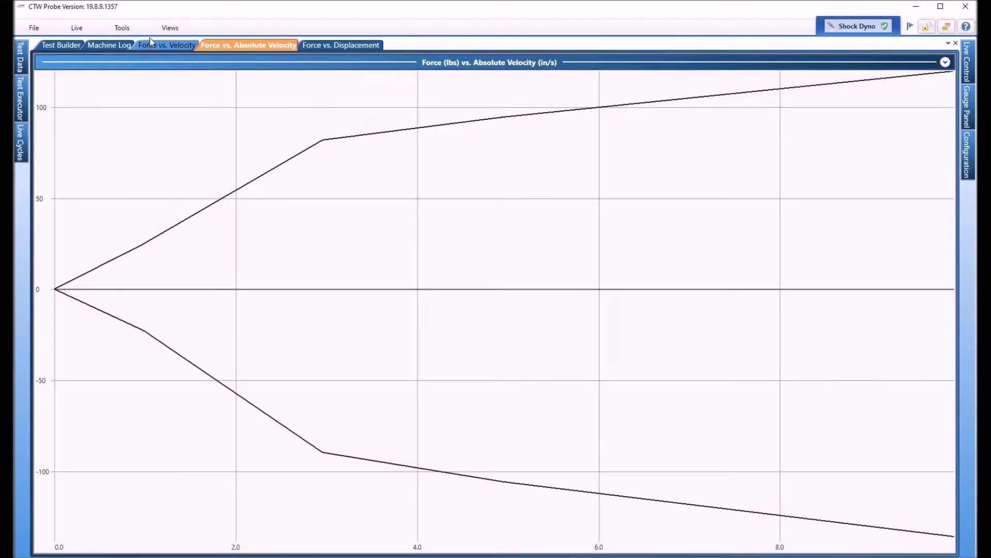
{"action": "left_click", "coordinate": [170, 28]}
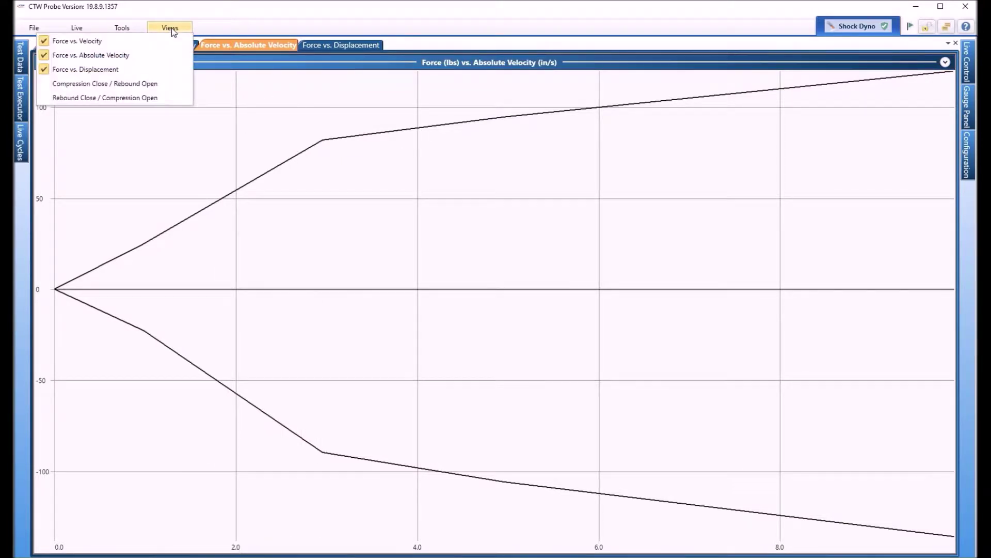
{"action": "left_click", "coordinate": [91, 42]}
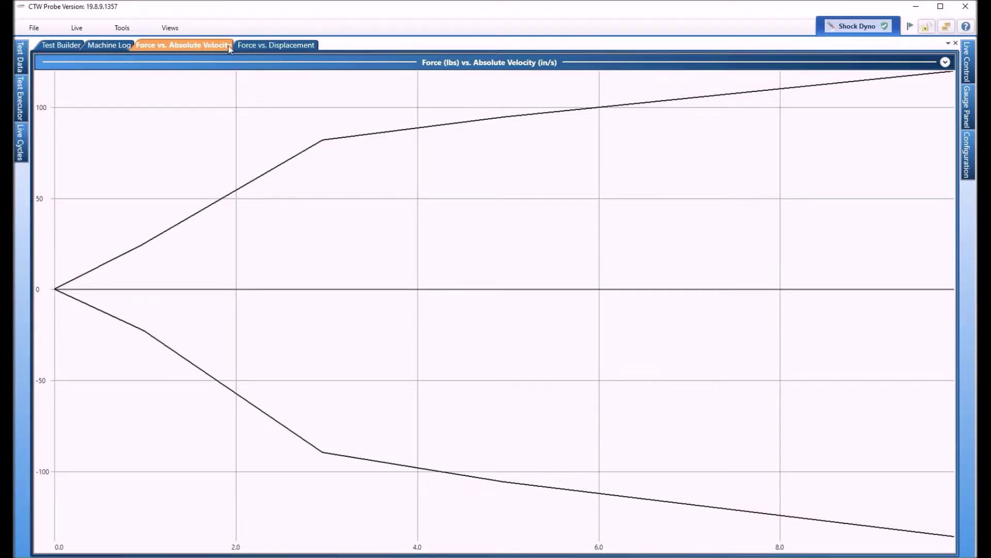
Hide the Machine Log panel from the Tools menu
{"action": "left_click", "coordinate": [102, 46]}
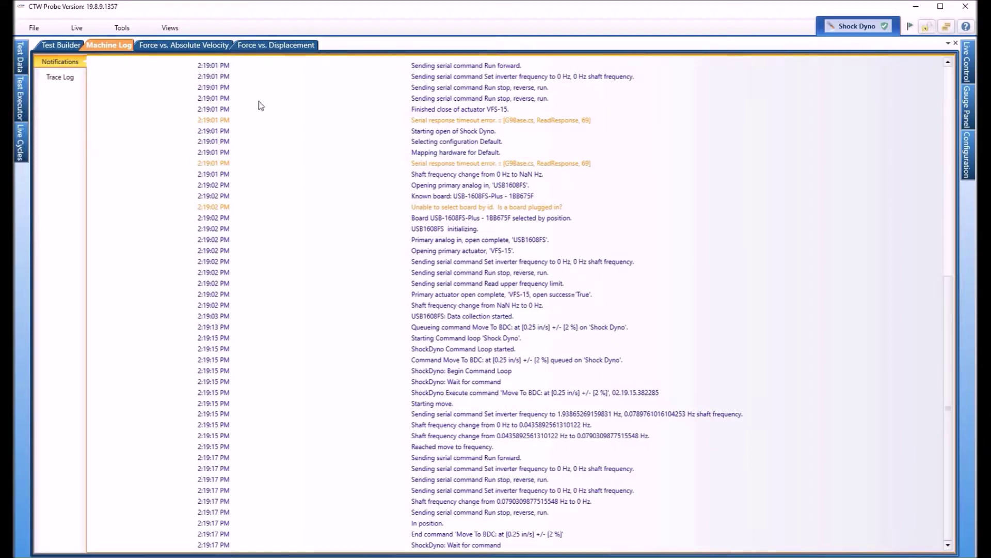
{"action": "left_click", "coordinate": [122, 29]}
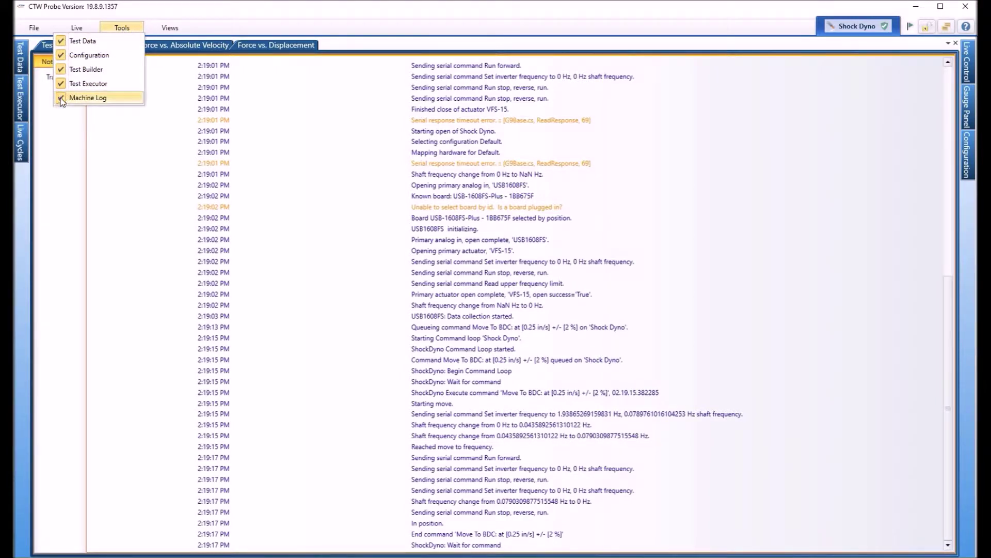
{"action": "left_click", "coordinate": [88, 97]}
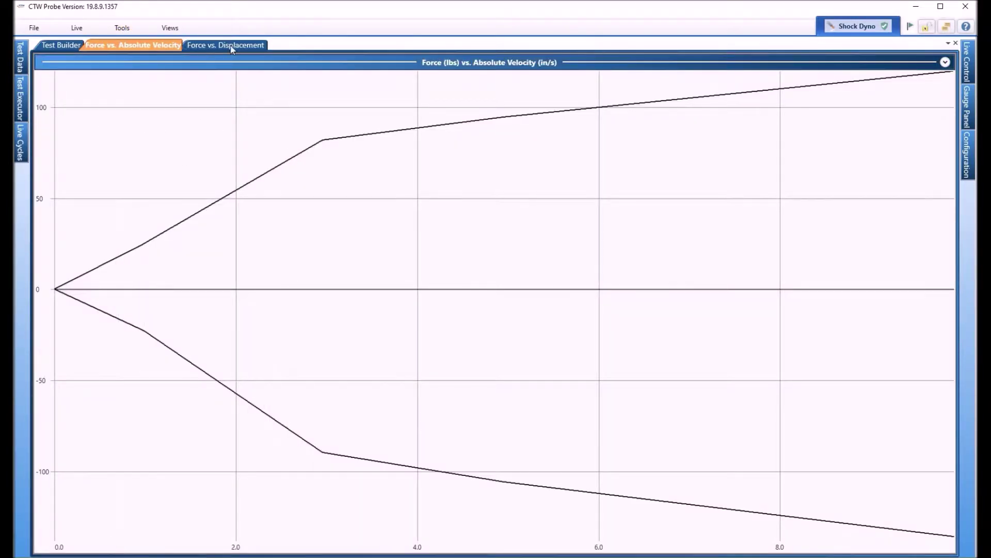
Check the Test Builder and Force vs. Absolute Velocity tabs, finishing on the Force vs. Displacement chart
{"action": "left_click", "coordinate": [58, 46]}
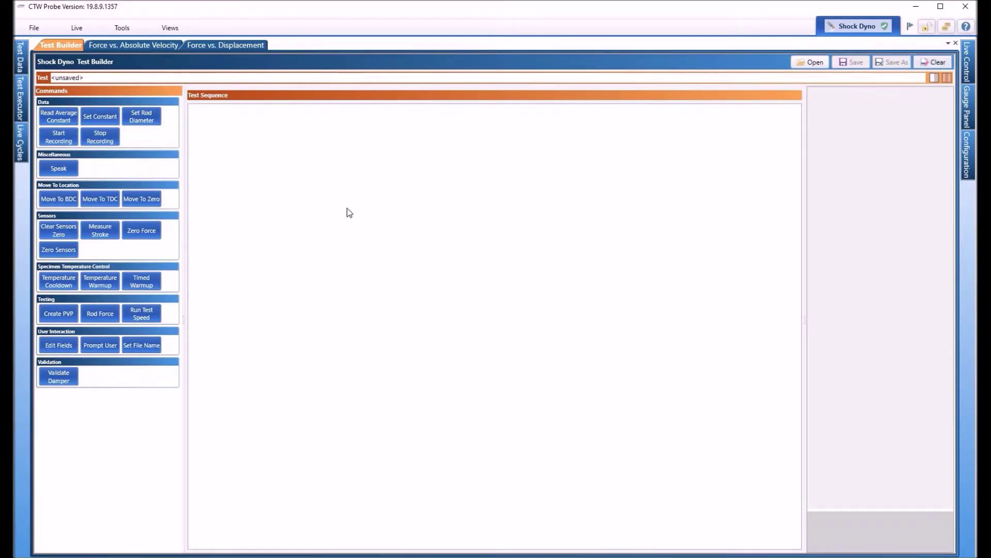
{"action": "left_click", "coordinate": [131, 48]}
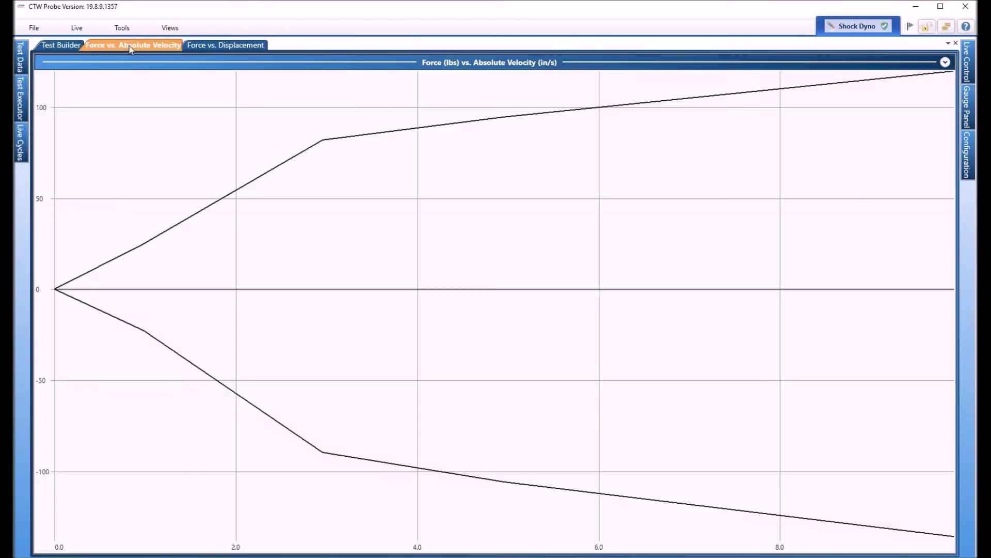
{"action": "left_click", "coordinate": [225, 46]}
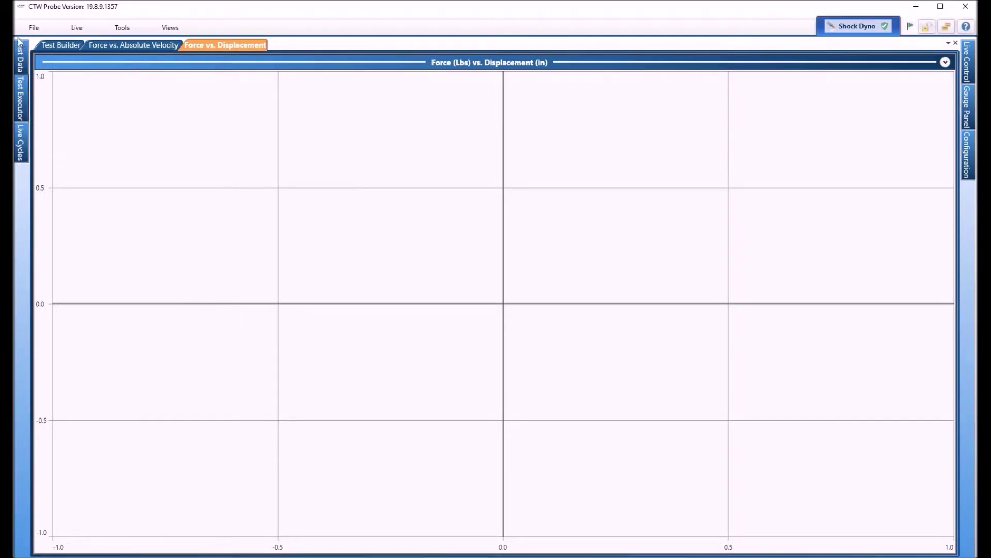
Preview the Test Data, Test Executor and Live Cycles side panels, then pin Test Executor open
{"action": "left_click", "coordinate": [20, 57]}
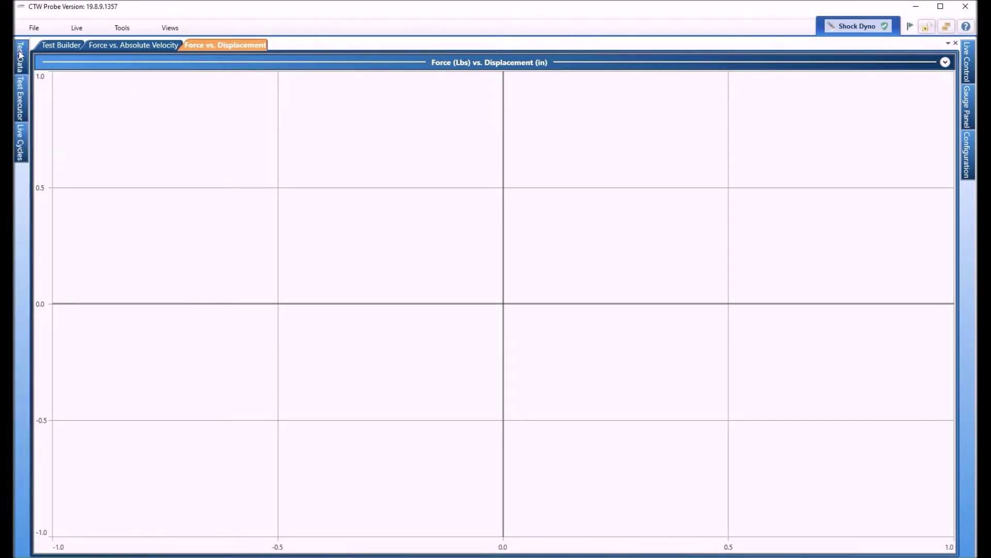
{"action": "left_click", "coordinate": [23, 94]}
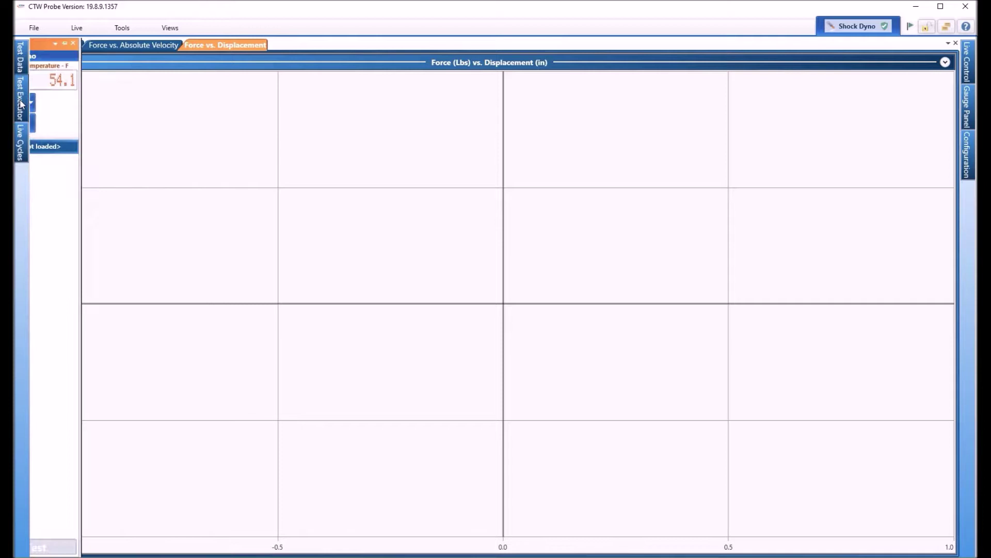
{"action": "left_click", "coordinate": [21, 147]}
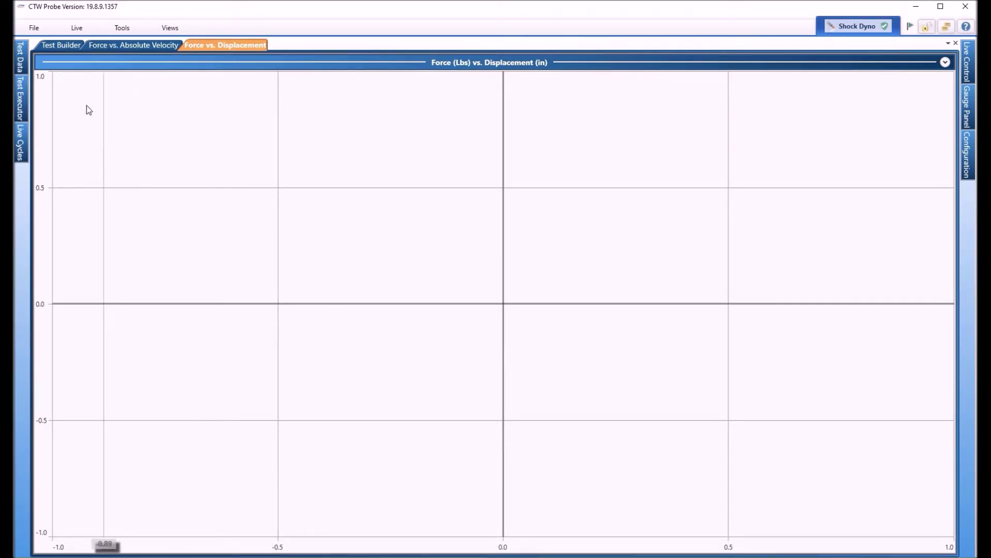
{"action": "mouse_move", "coordinate": [21, 87]}
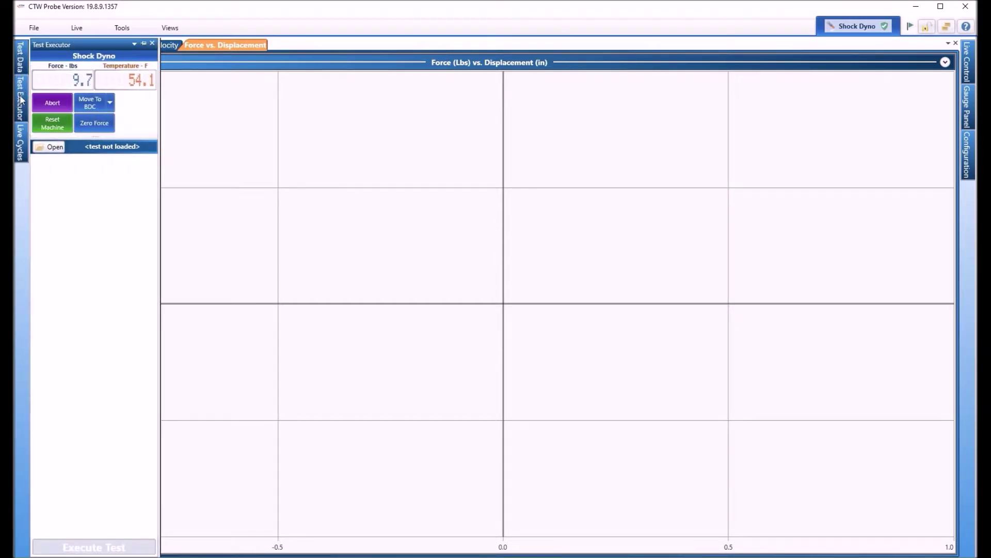
{"action": "left_click", "coordinate": [143, 44]}
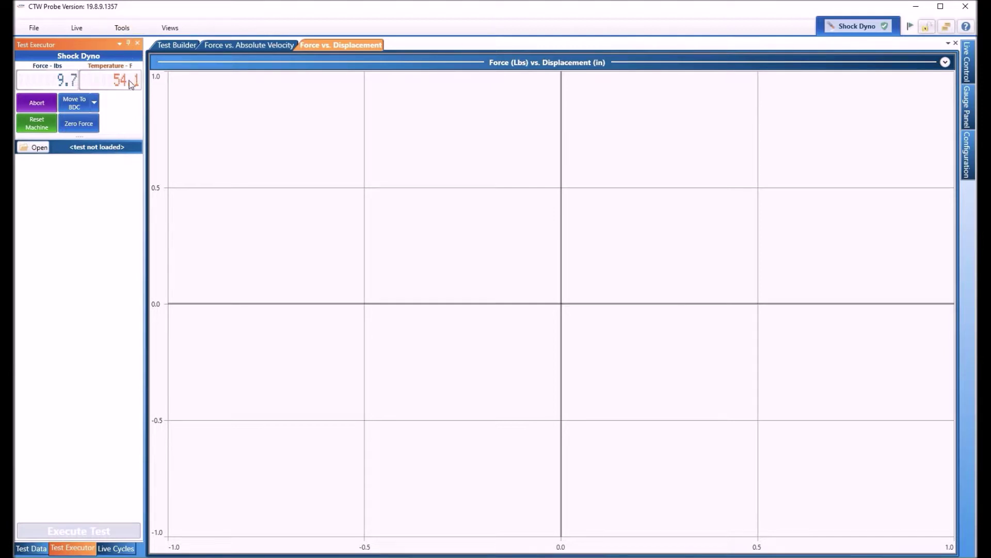
Switch through the docked panel's tabs, leaving the Test Data list showing the PVP runs
{"action": "left_click", "coordinate": [30, 549]}
{"action": "left_click", "coordinate": [67, 548]}
{"action": "left_click", "coordinate": [110, 551]}
{"action": "left_click", "coordinate": [87, 551]}
{"action": "left_click", "coordinate": [30, 550]}
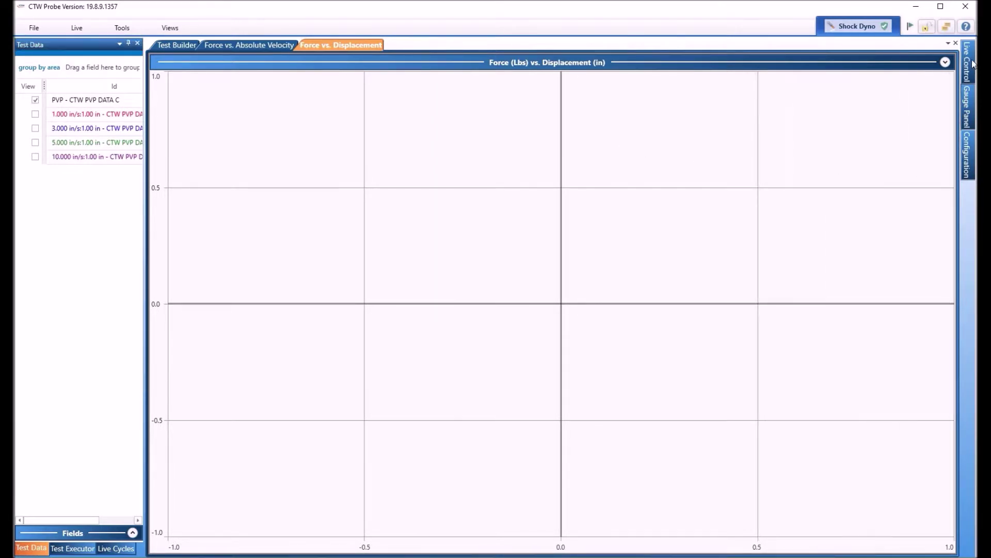
Look at the Configuration and Gauge panels, then remove the Gauge Panel from the layout
{"action": "left_click", "coordinate": [971, 156]}
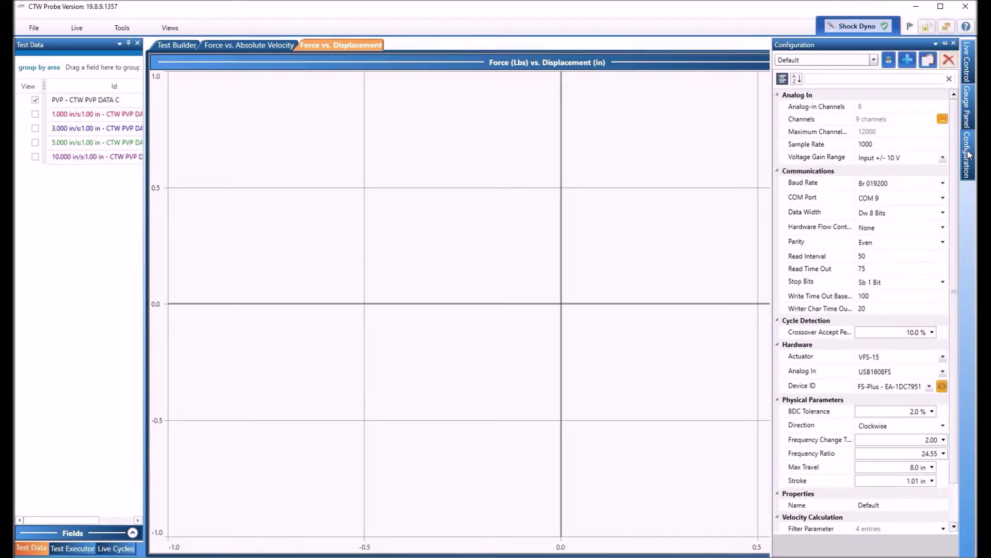
{"action": "left_click", "coordinate": [969, 106]}
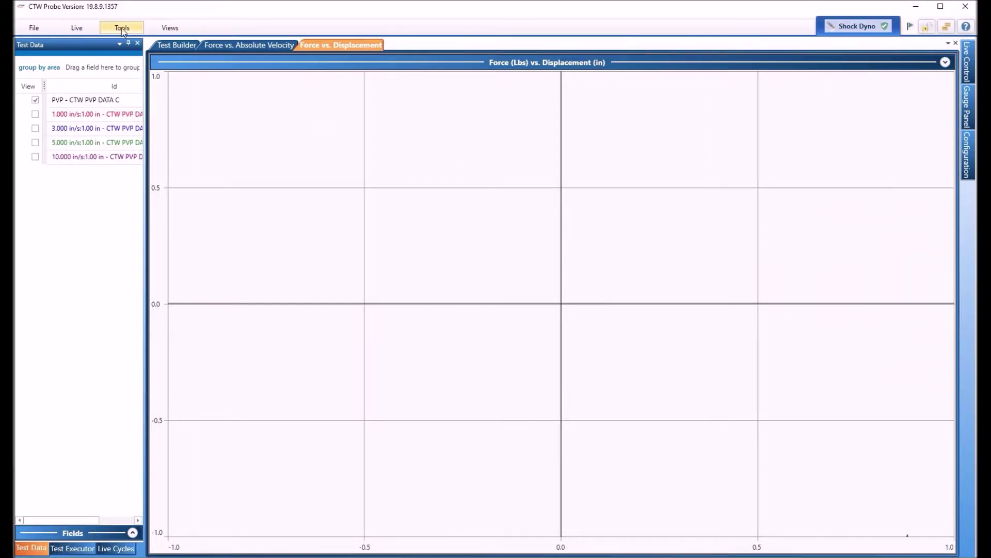
{"action": "left_click", "coordinate": [123, 29]}
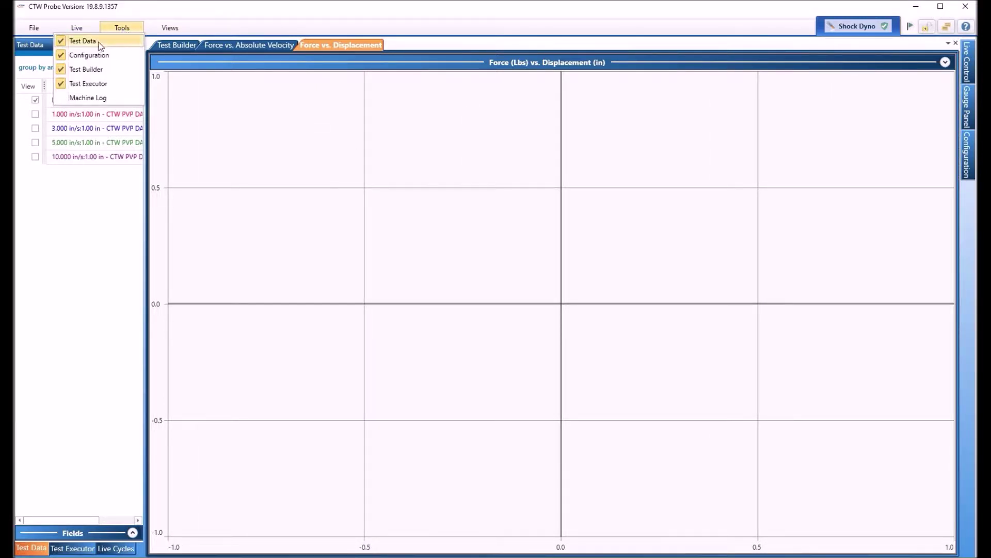
{"action": "mouse_move", "coordinate": [82, 30]}
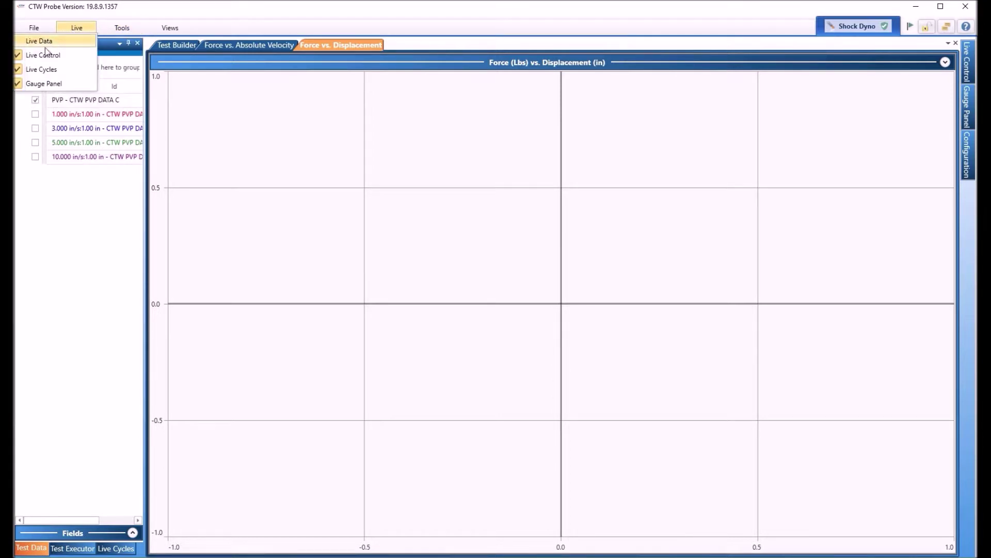
{"action": "left_click", "coordinate": [18, 84]}
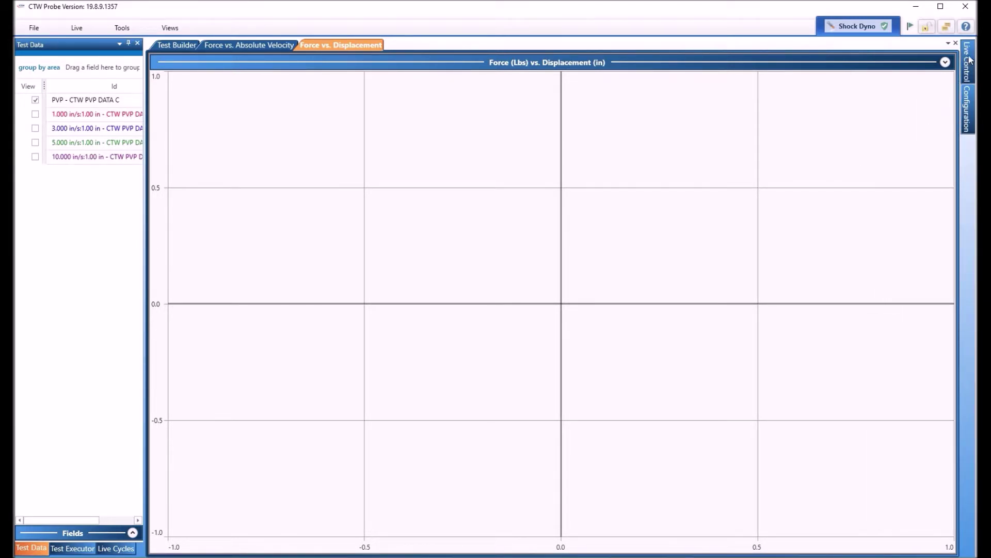
Pin the Live Control panel, then return it to auto-hide
{"action": "mouse_move", "coordinate": [970, 59]}
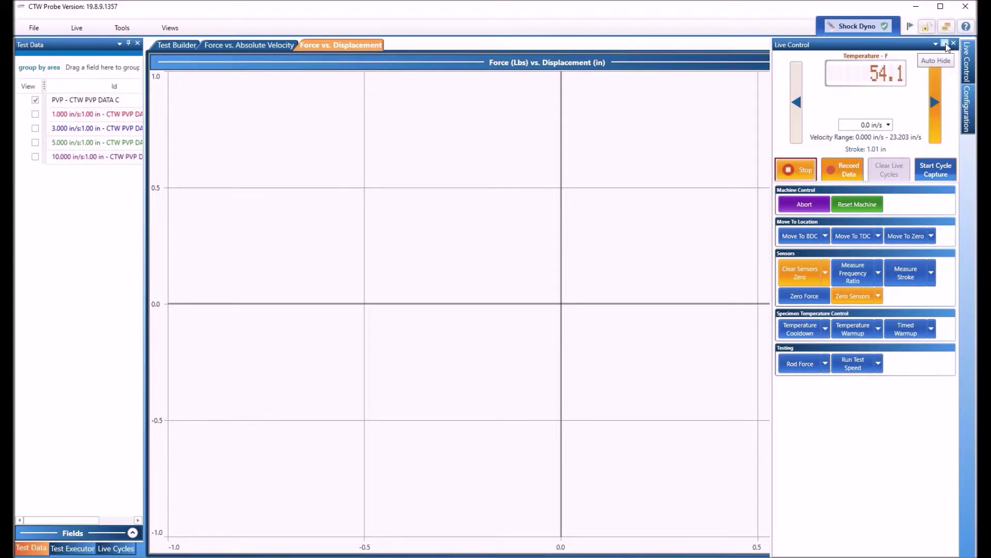
{"action": "left_click", "coordinate": [946, 44]}
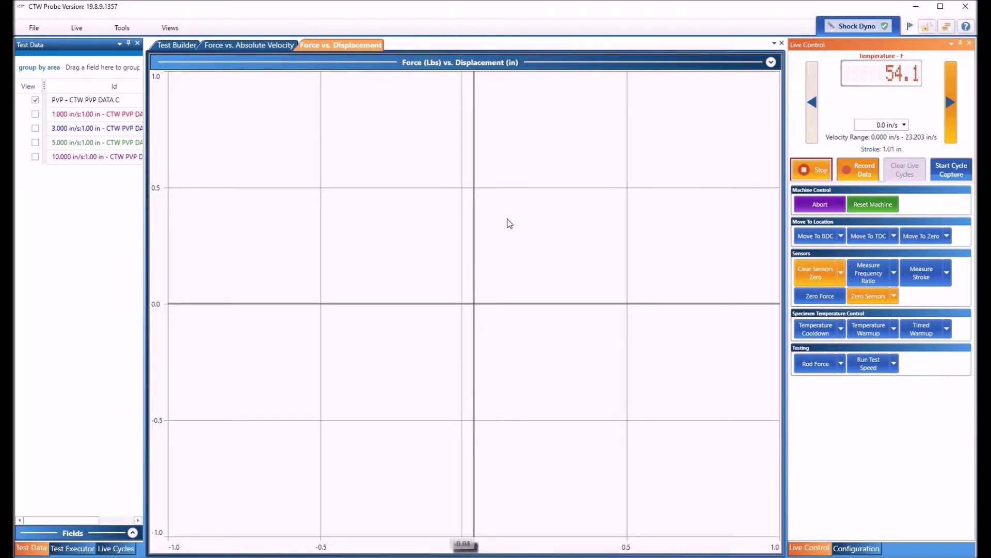
{"action": "left_click", "coordinate": [959, 44]}
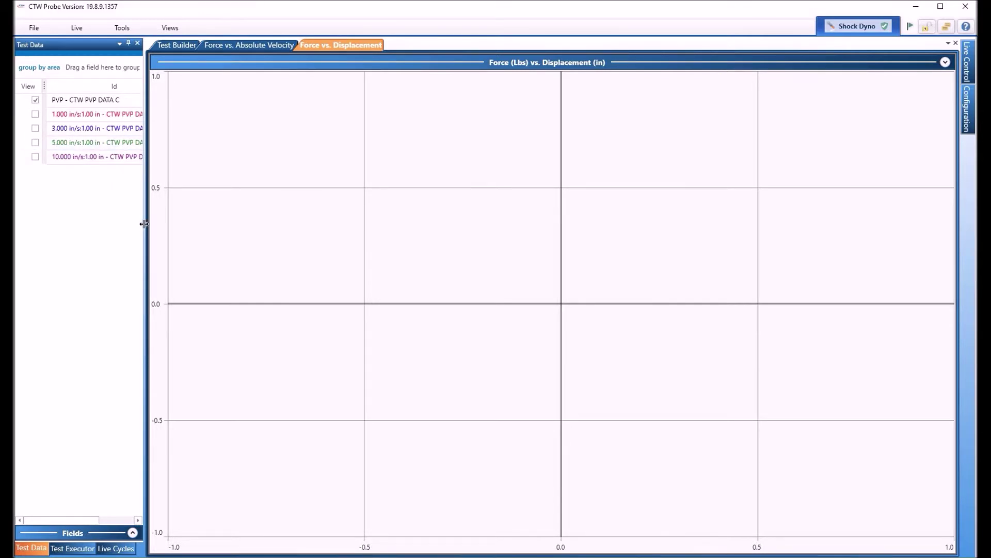
Widen Test Data, dock Force vs. Displacement in its own top pane, and plot the 5.000 and 10.000 in/s runs
{"action": "left_click_drag", "start_coordinate": [144, 224], "coordinate": [210, 230]}
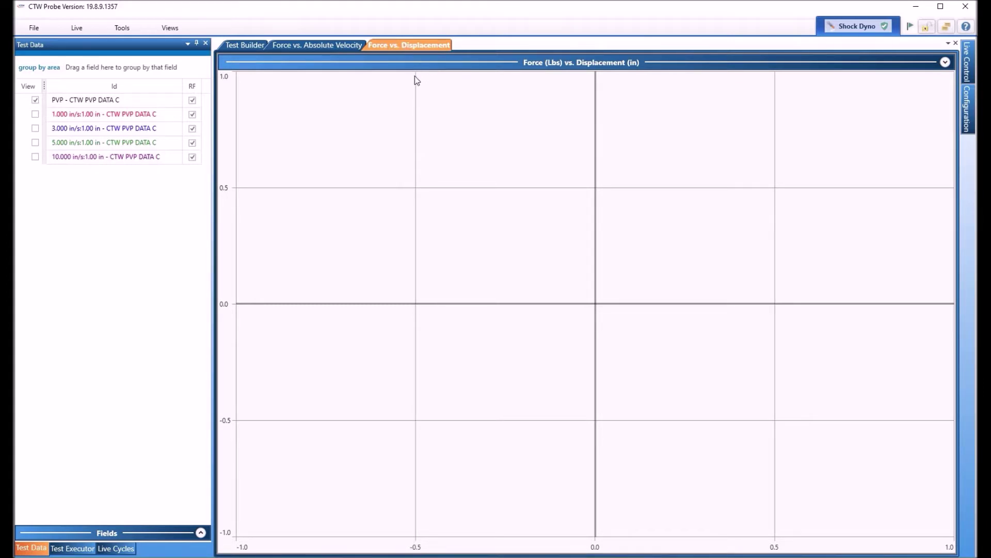
{"action": "left_click_drag", "start_coordinate": [415, 76], "coordinate": [587, 284]}
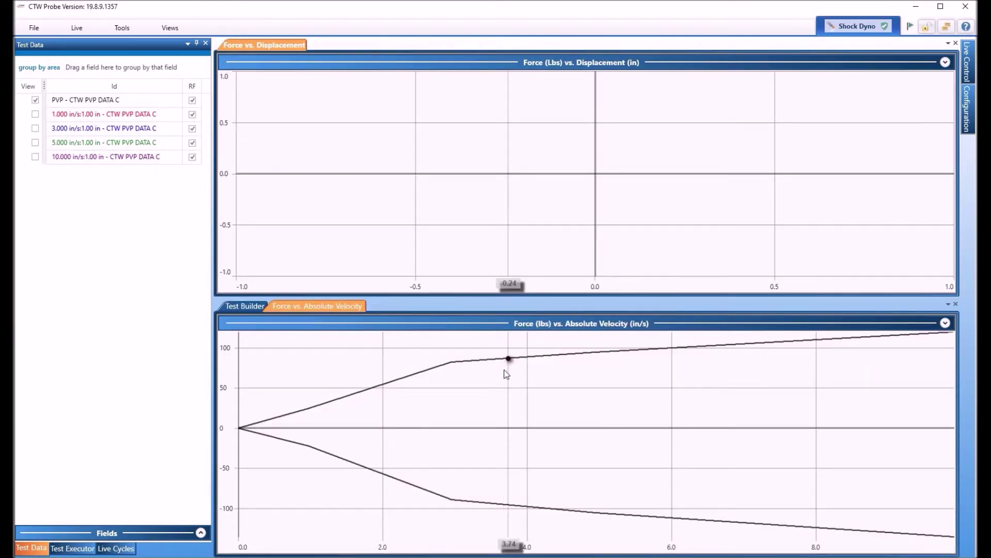
{"action": "left_click", "coordinate": [35, 142]}
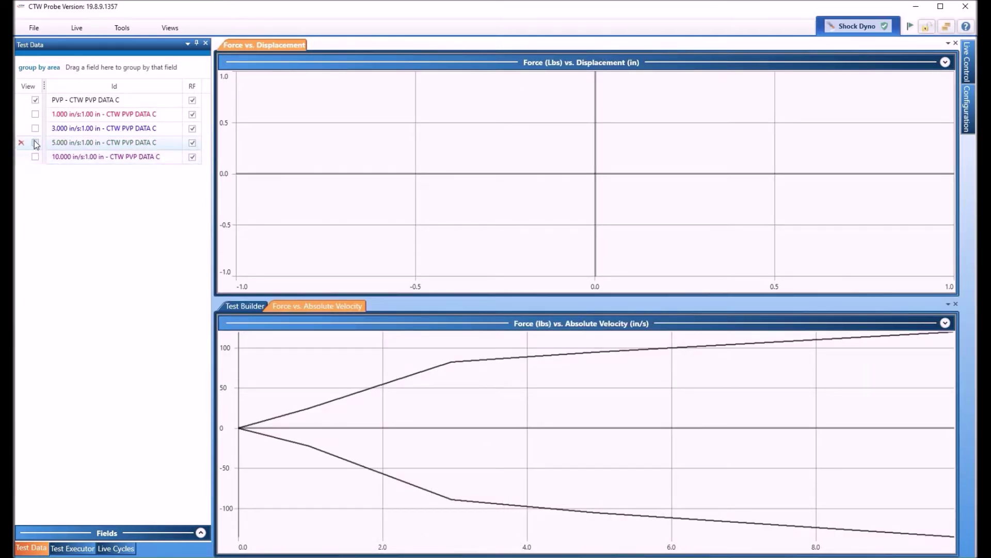
{"action": "left_click", "coordinate": [35, 156]}
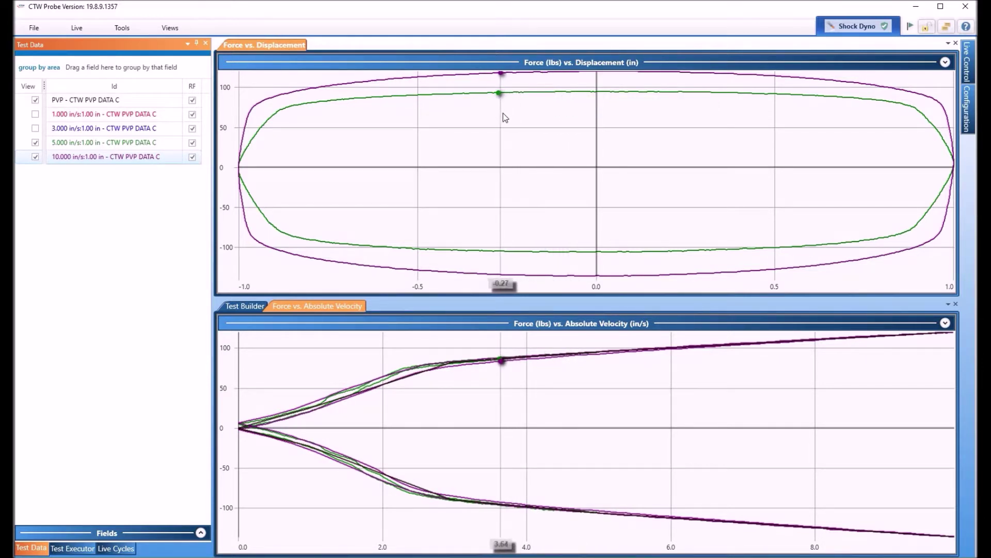
Drag the Force vs. Displacement tab back beside Test Builder and Force vs. Absolute Velocity
{"action": "left_click", "coordinate": [275, 46]}
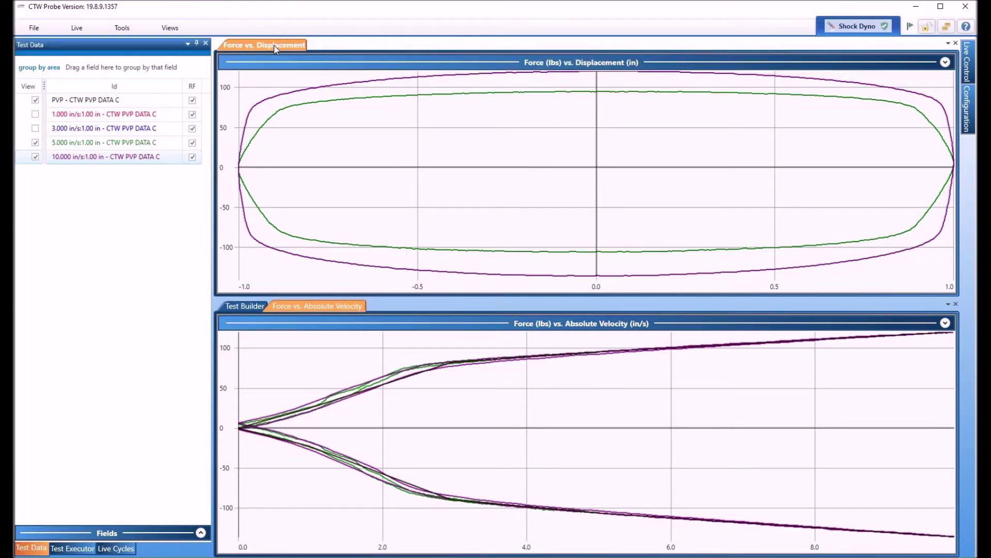
{"action": "left_click_drag", "start_coordinate": [276, 47], "coordinate": [587, 303]}
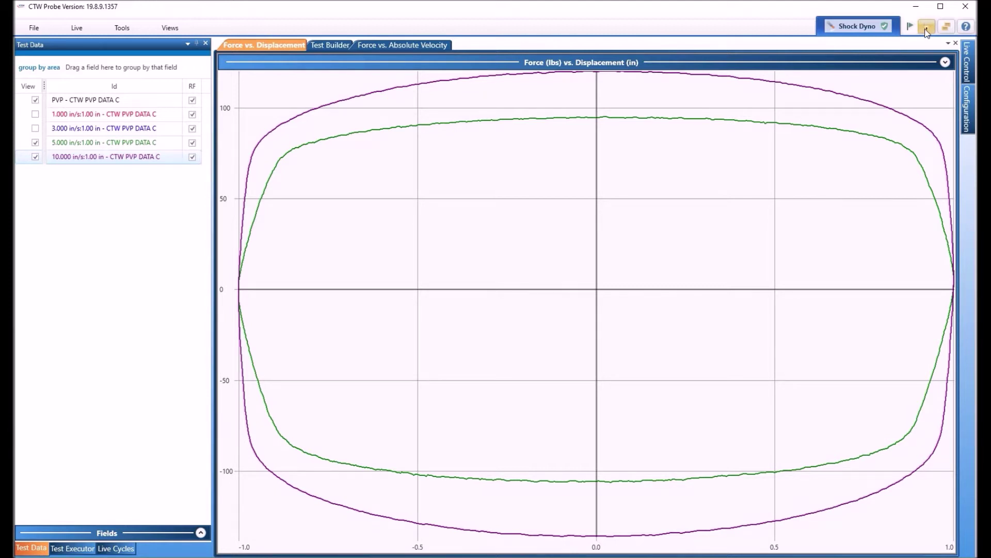
Save the current arrangement via File > Layout > Save as User Default Layout
{"action": "left_click", "coordinate": [34, 29]}
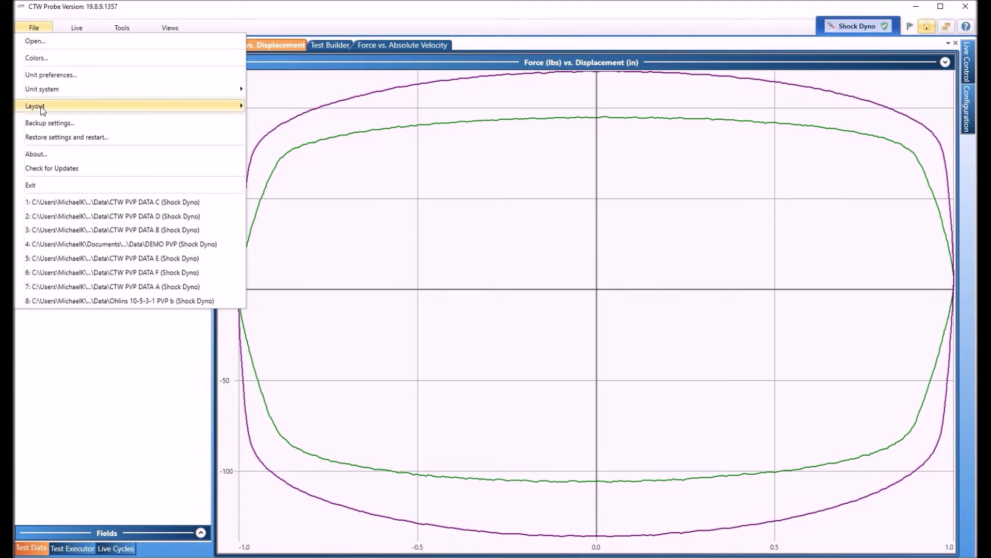
{"action": "mouse_move", "coordinate": [42, 108]}
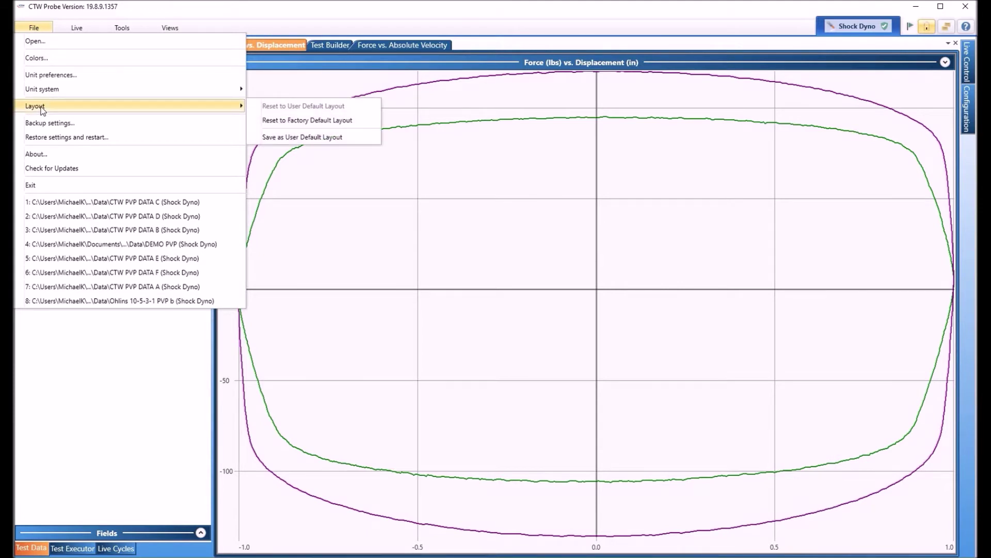
{"action": "left_click", "coordinate": [306, 139]}
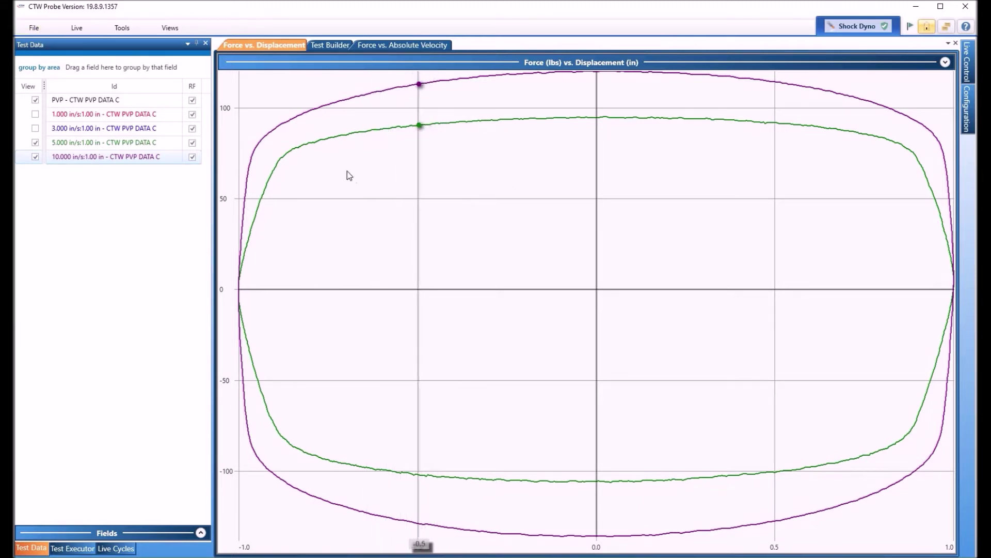
Restore a default window layout from File > Layout
{"action": "left_click", "coordinate": [34, 28]}
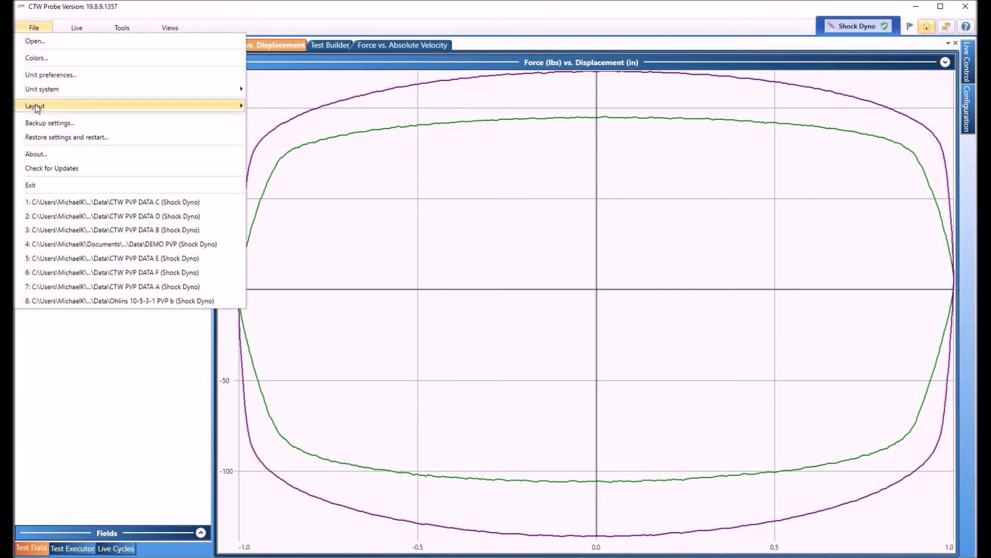
{"action": "mouse_move", "coordinate": [35, 104]}
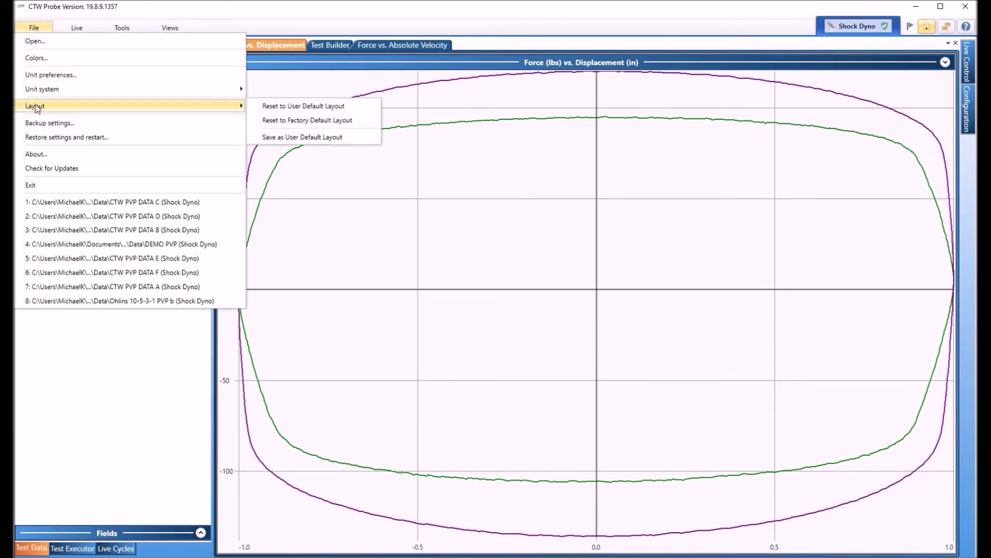
{"action": "left_click", "coordinate": [305, 121]}
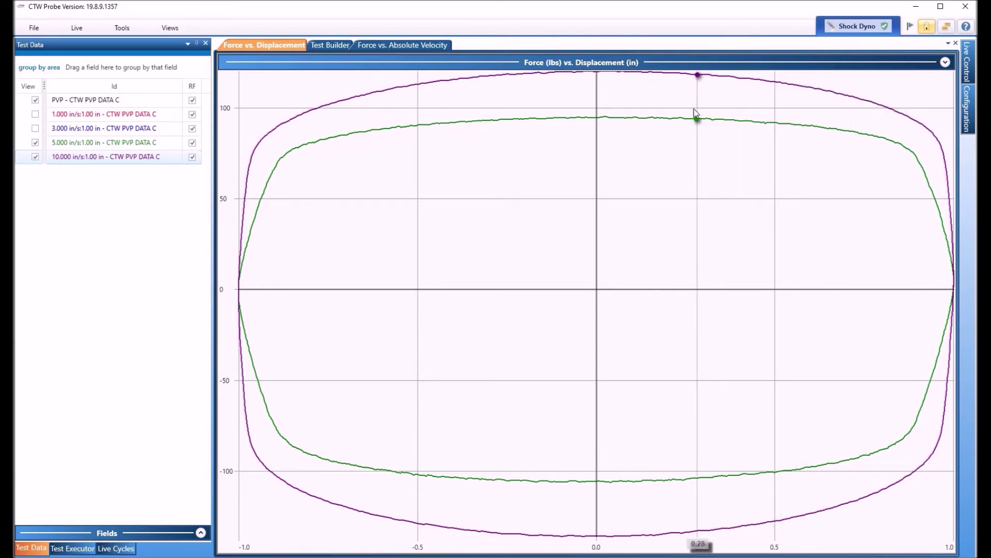
Toggle the Show plot info boxes option off so hovering shows only the tracking line and dots
{"action": "mouse_move", "coordinate": [687, 109]}
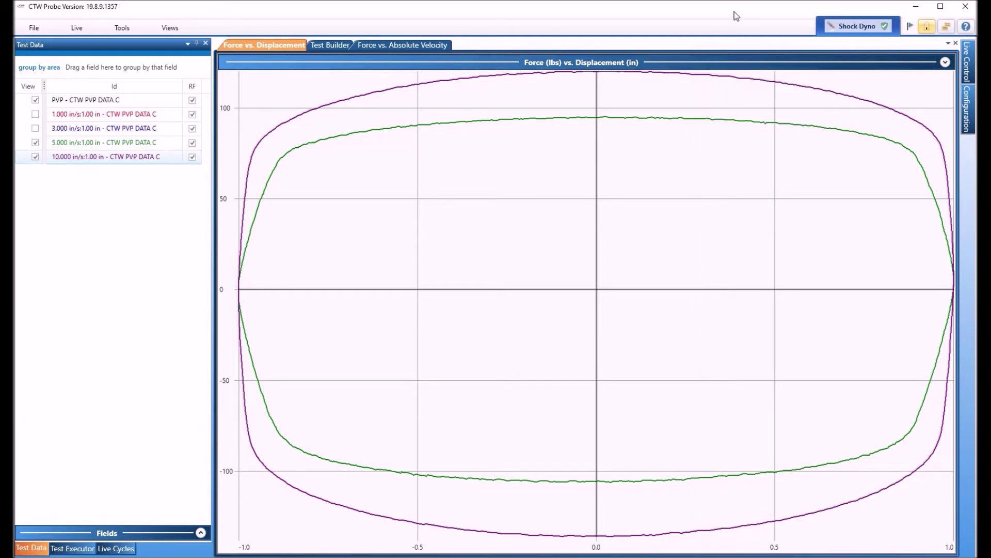
{"action": "left_click", "coordinate": [948, 28]}
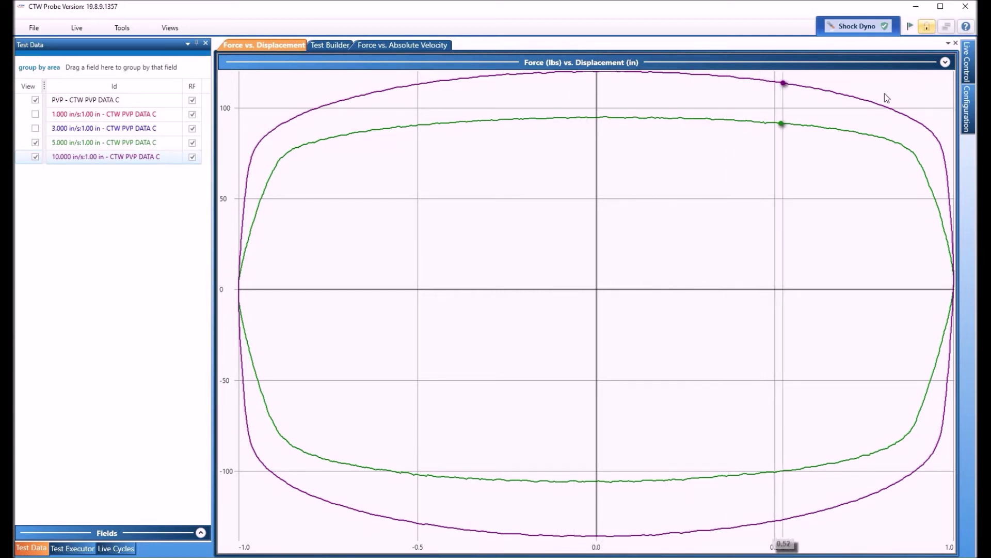
{"action": "left_click", "coordinate": [947, 27]}
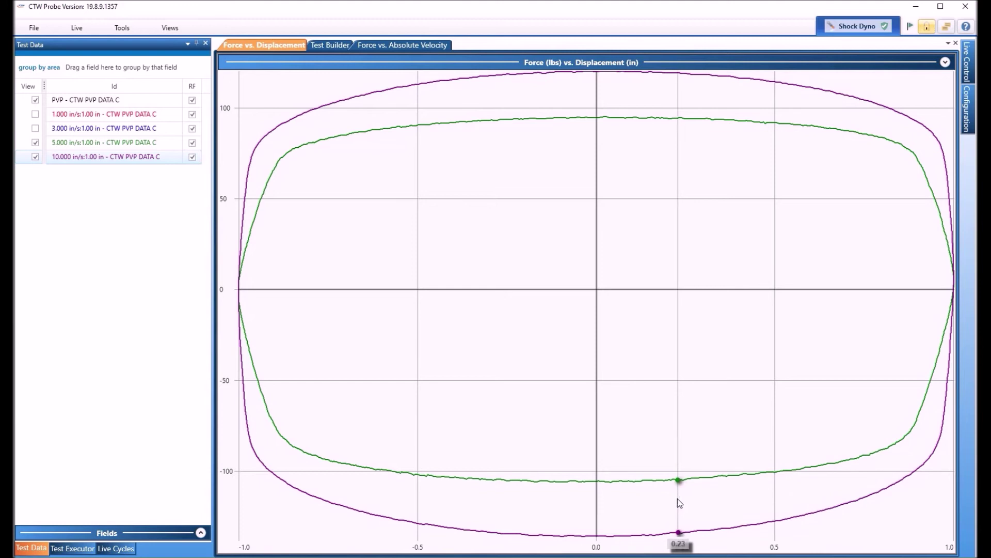
{"action": "mouse_move", "coordinate": [678, 498]}
{"action": "left_click", "coordinate": [950, 31]}
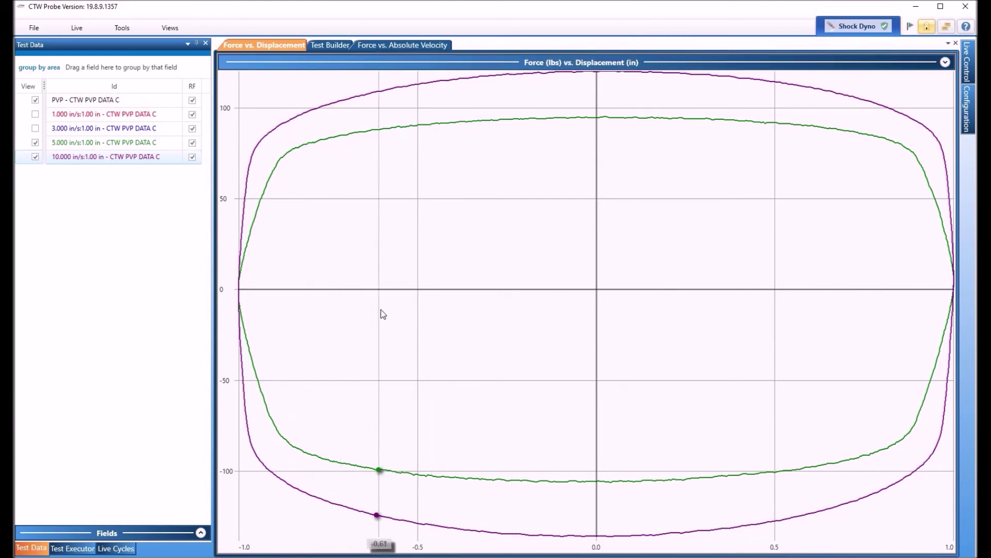